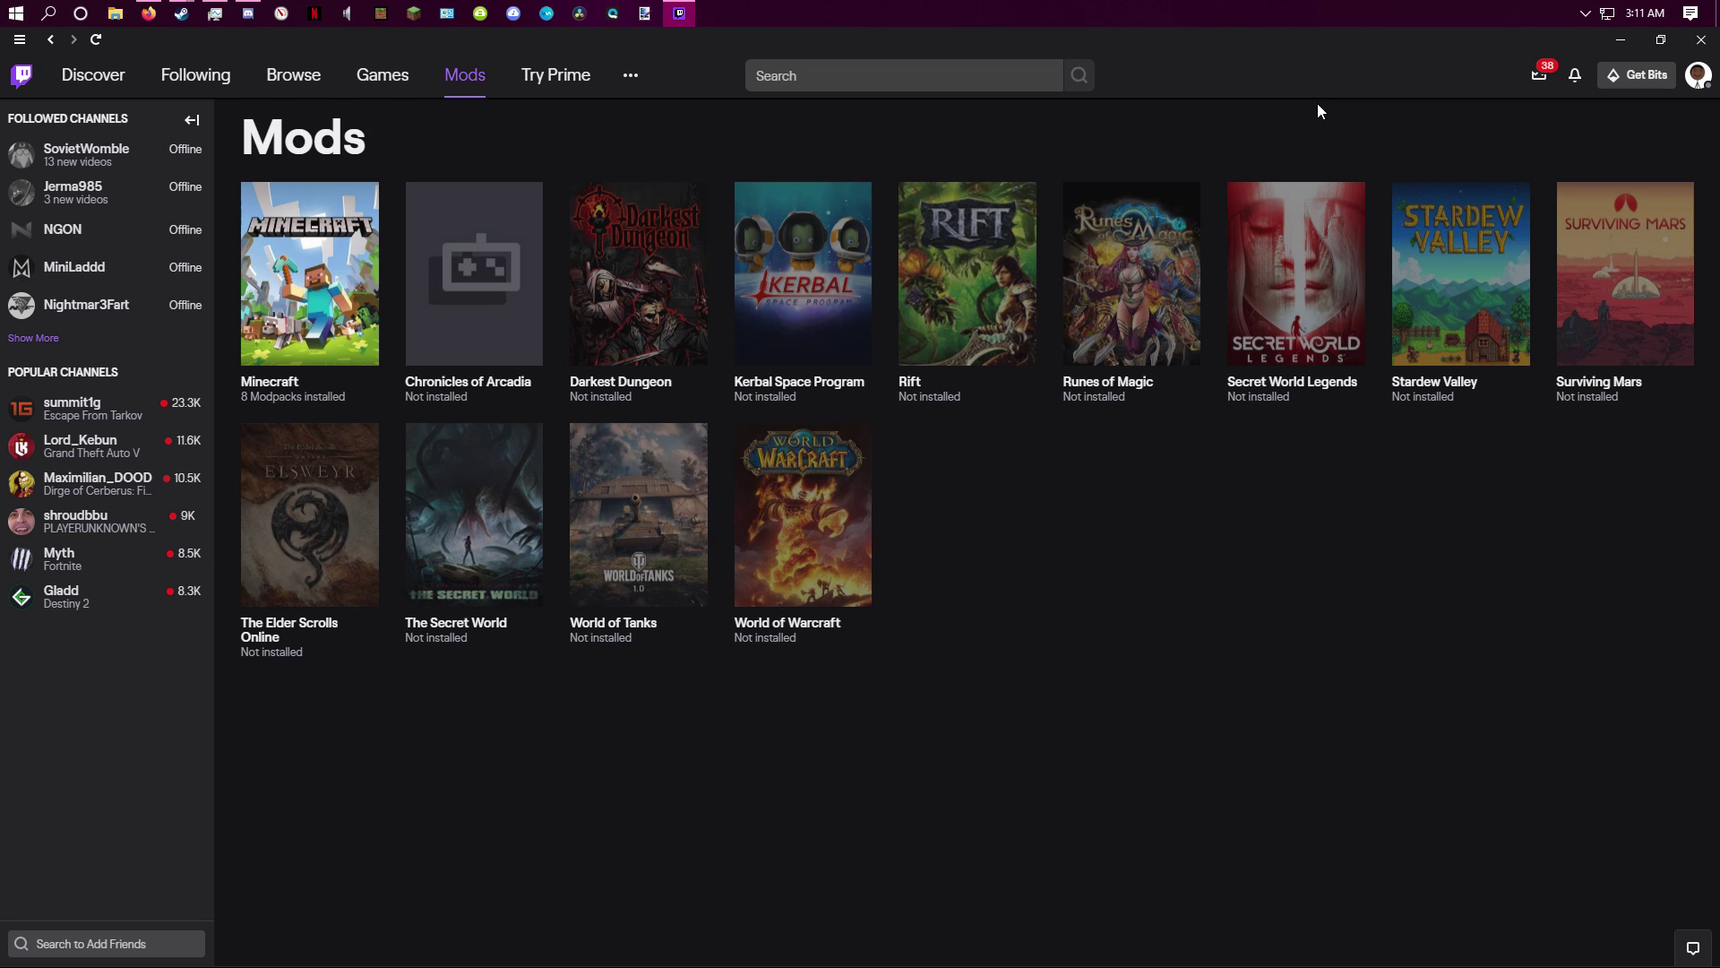
Launch the MC Eternal modpack from the Twitch app's Minecraft page
{"action": "left_click", "coordinate": [324, 330]}
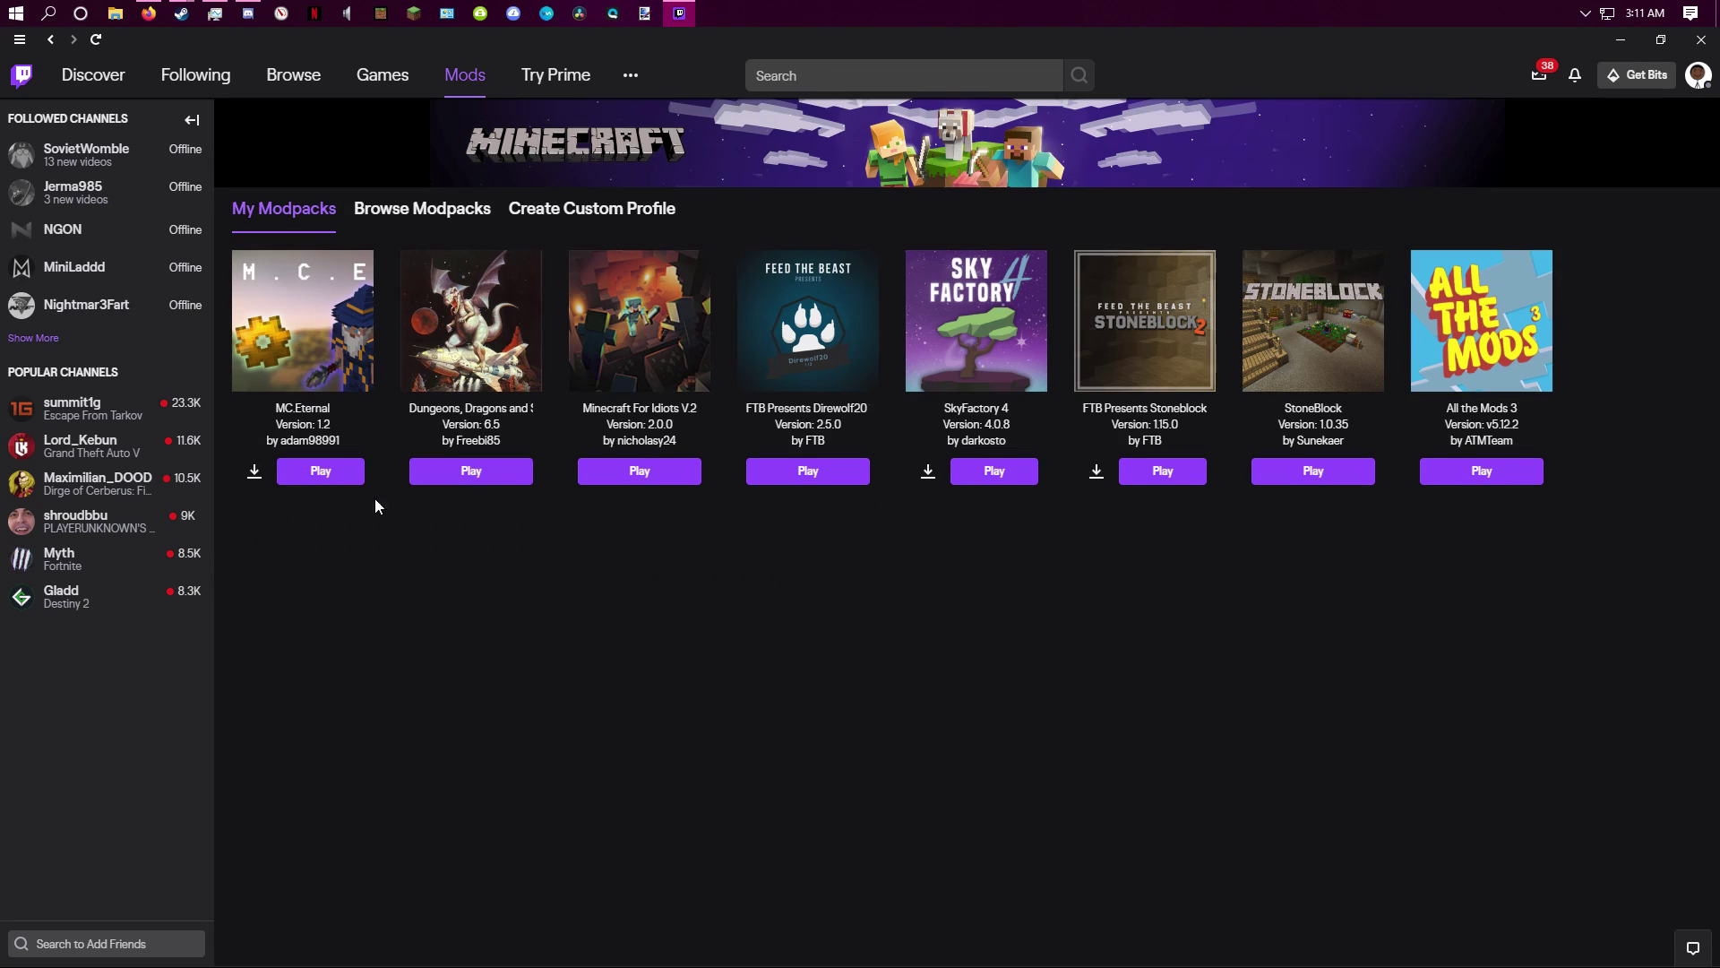
{"action": "left_click", "coordinate": [334, 473]}
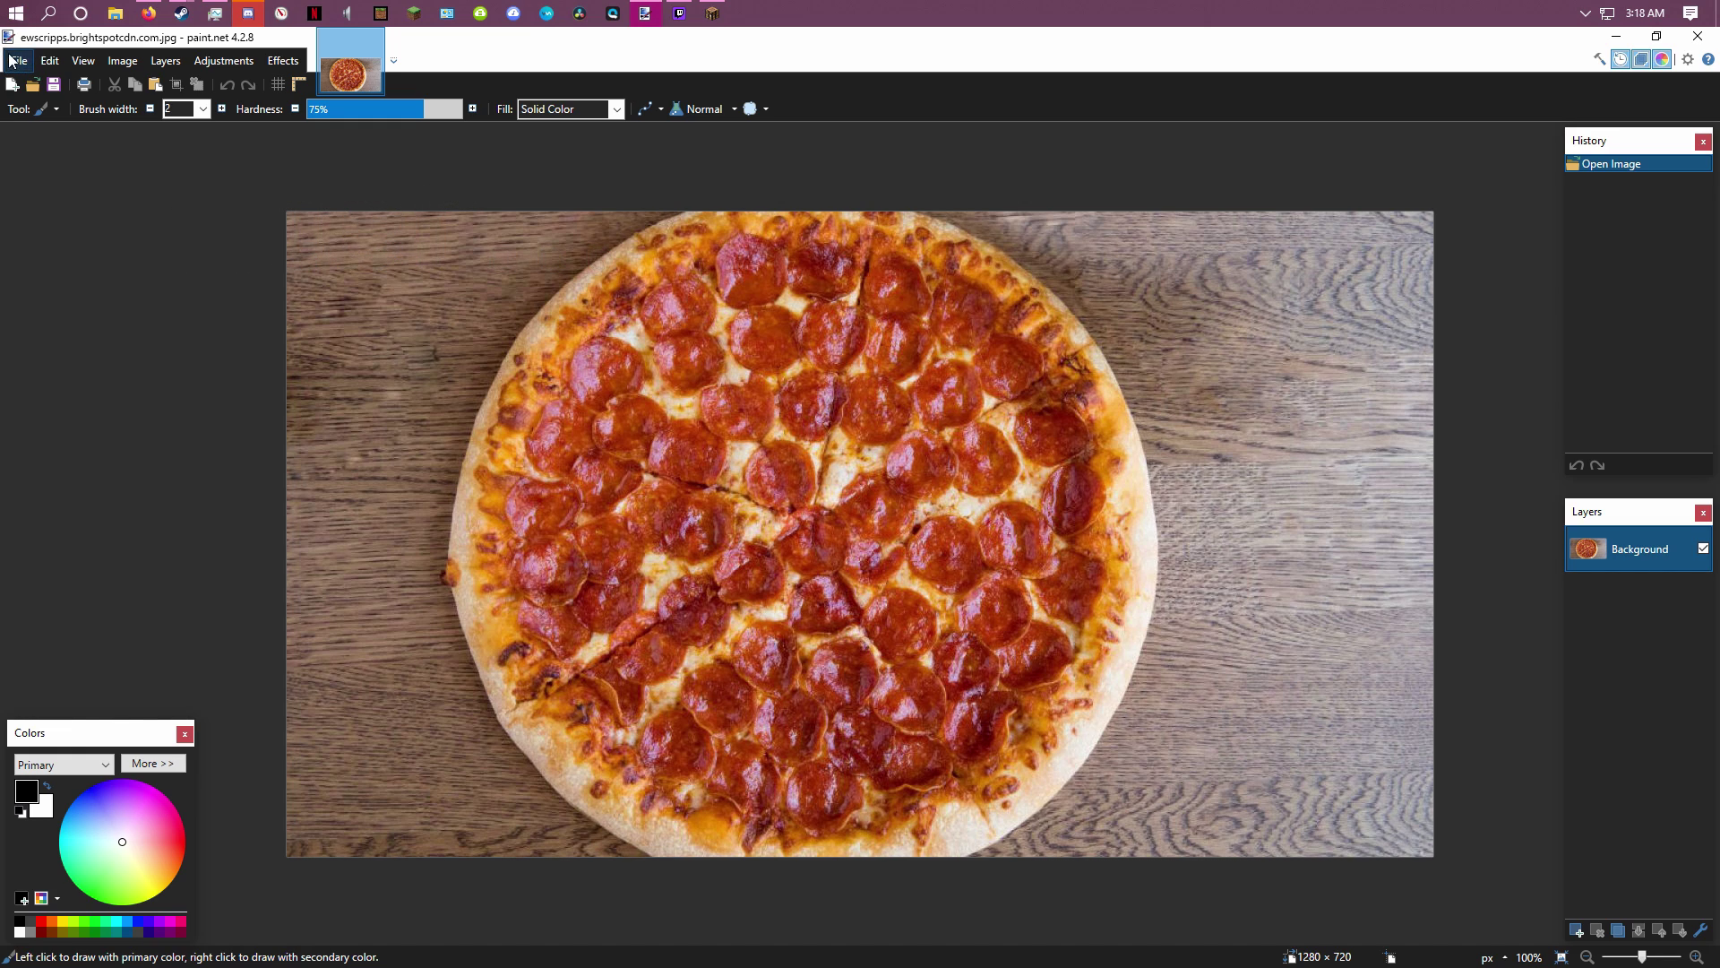
{"action": "left_click", "coordinate": [18, 62]}
Open the dog photo 411.jpg via File > Open, then return to the pizza image
{"action": "left_click", "coordinate": [18, 63]}
{"action": "left_click", "coordinate": [17, 61]}
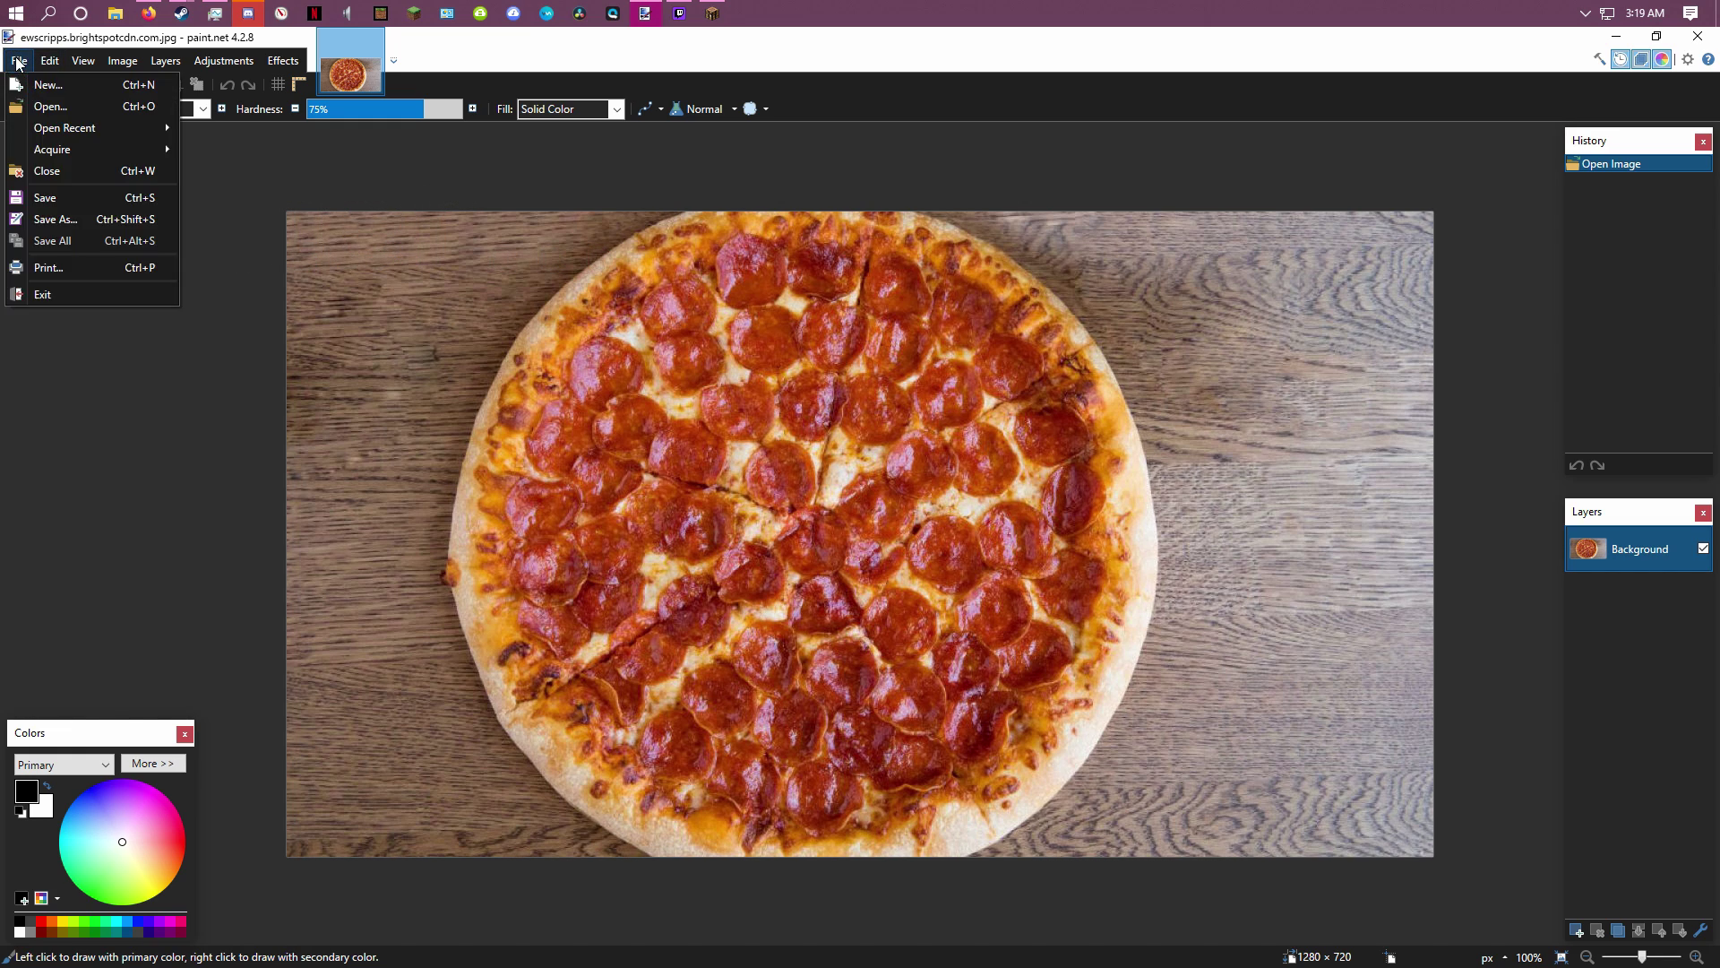
{"action": "left_click", "coordinate": [45, 105]}
{"action": "double_click", "coordinate": [212, 171]}
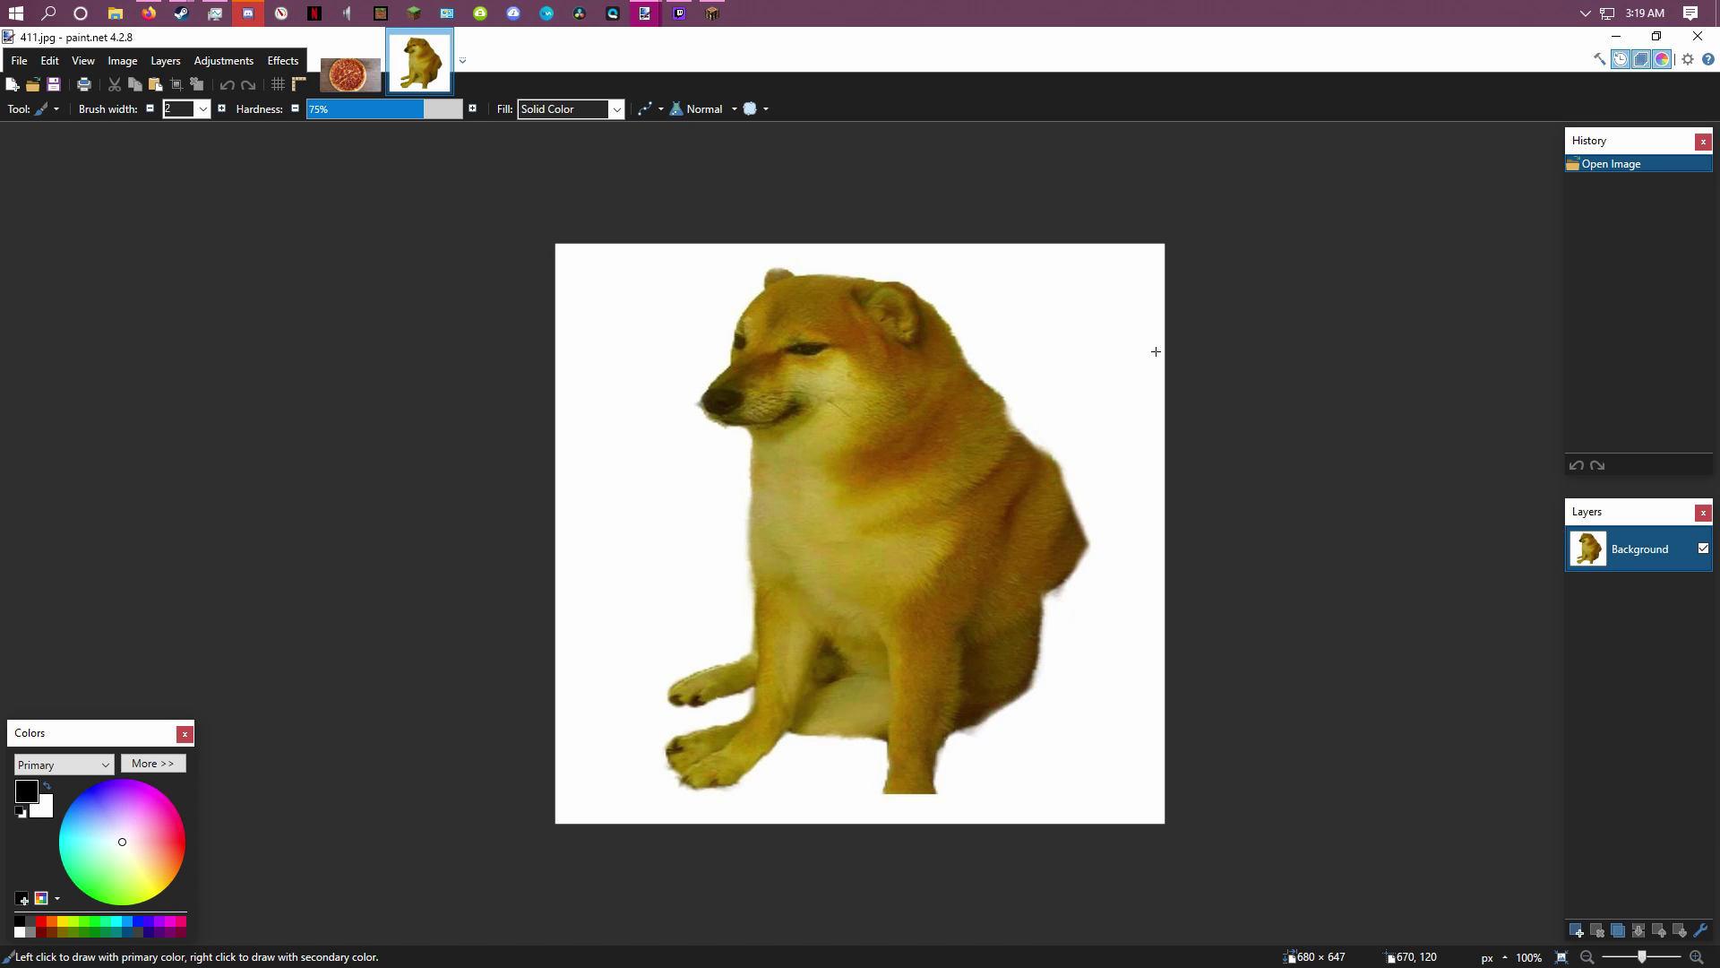
{"action": "left_click", "coordinate": [347, 73]}
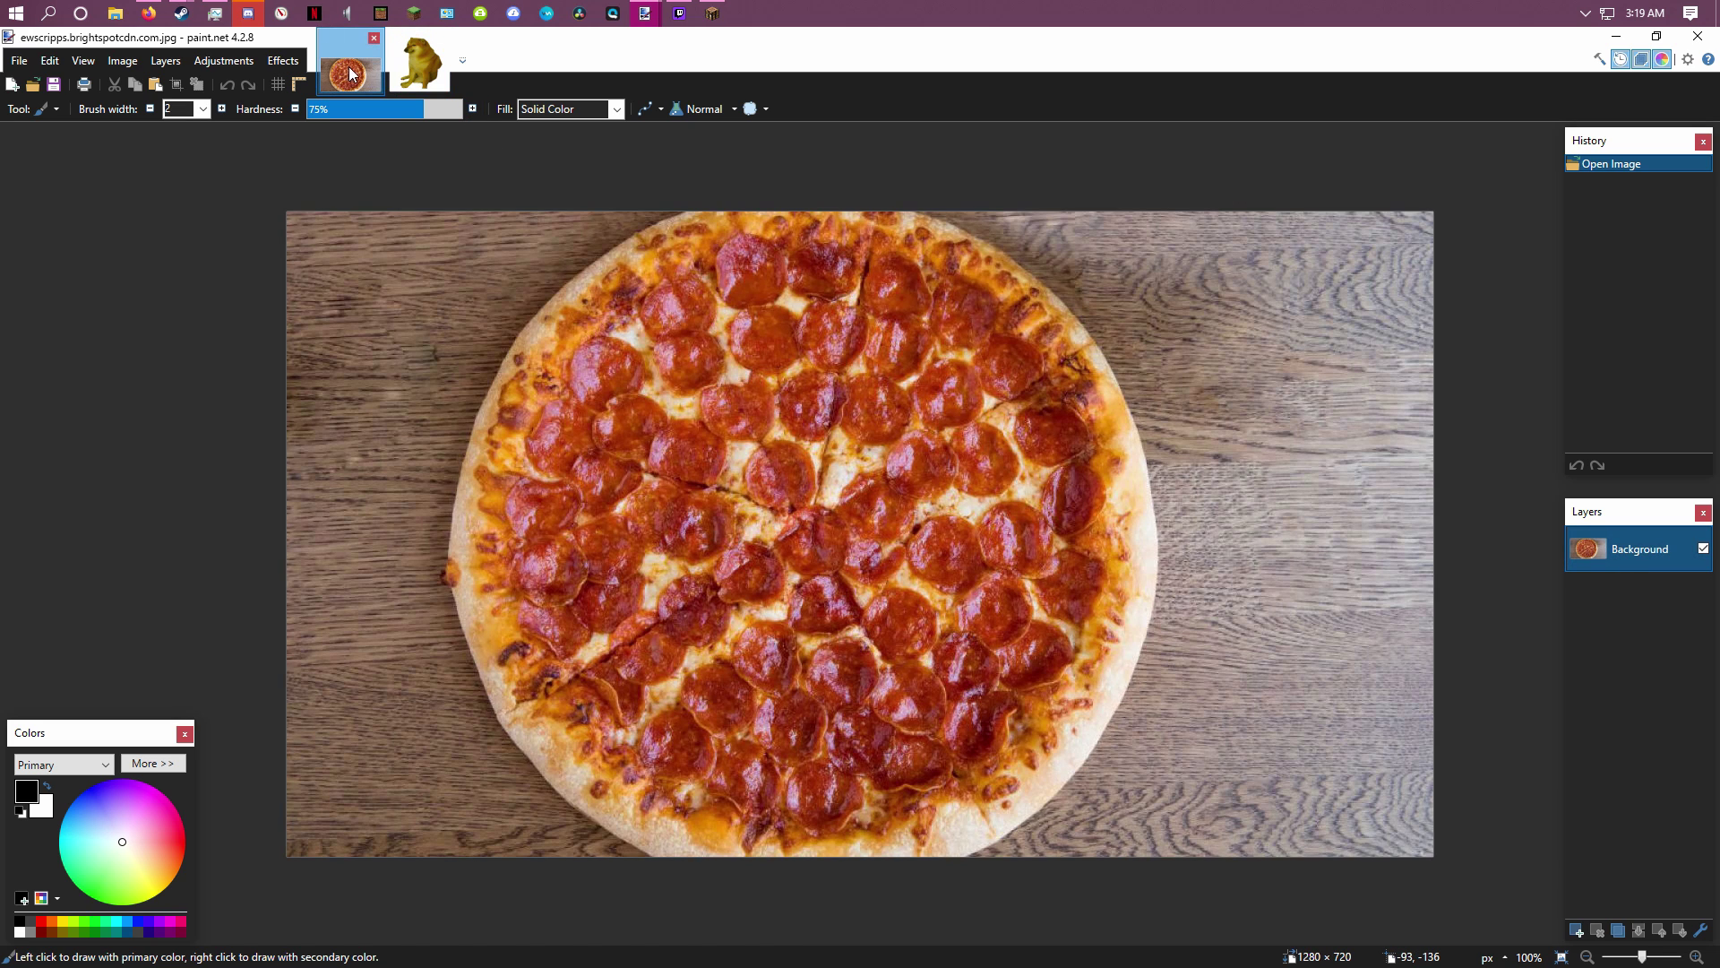
Try Lasso Select from the Tool list, then switch to the Eraser instead
{"action": "left_click", "coordinate": [55, 106]}
{"action": "left_click", "coordinate": [57, 110]}
{"action": "left_click", "coordinate": [51, 109]}
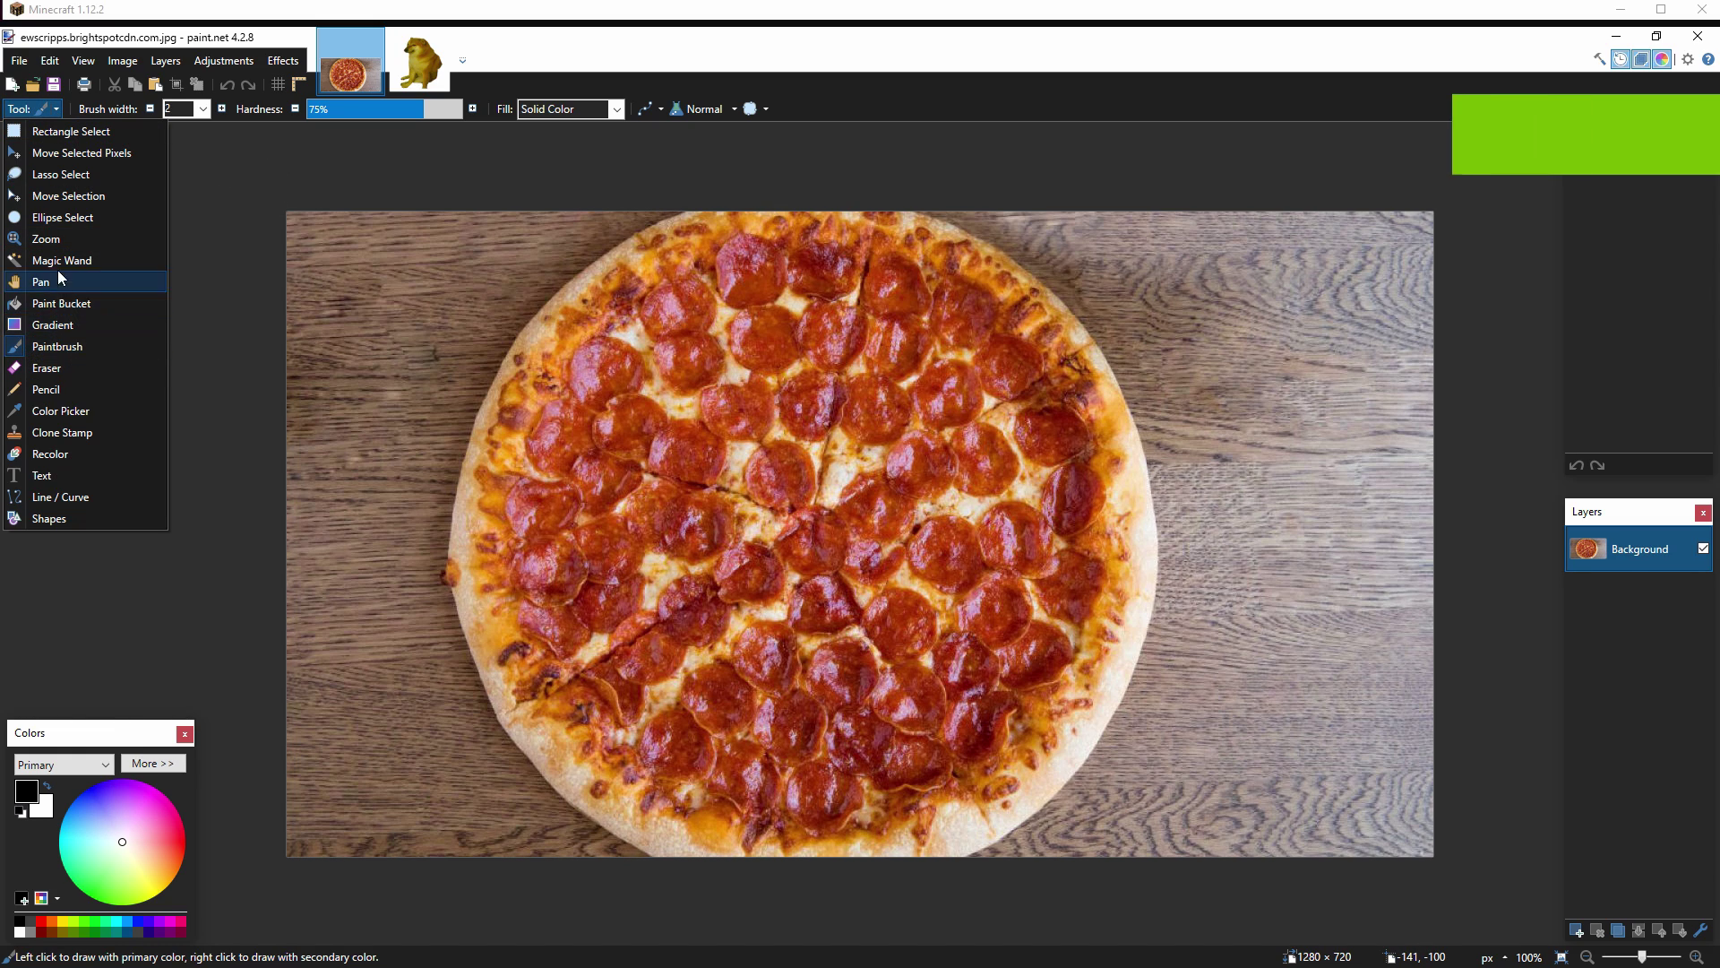
{"action": "left_click", "coordinate": [55, 175]}
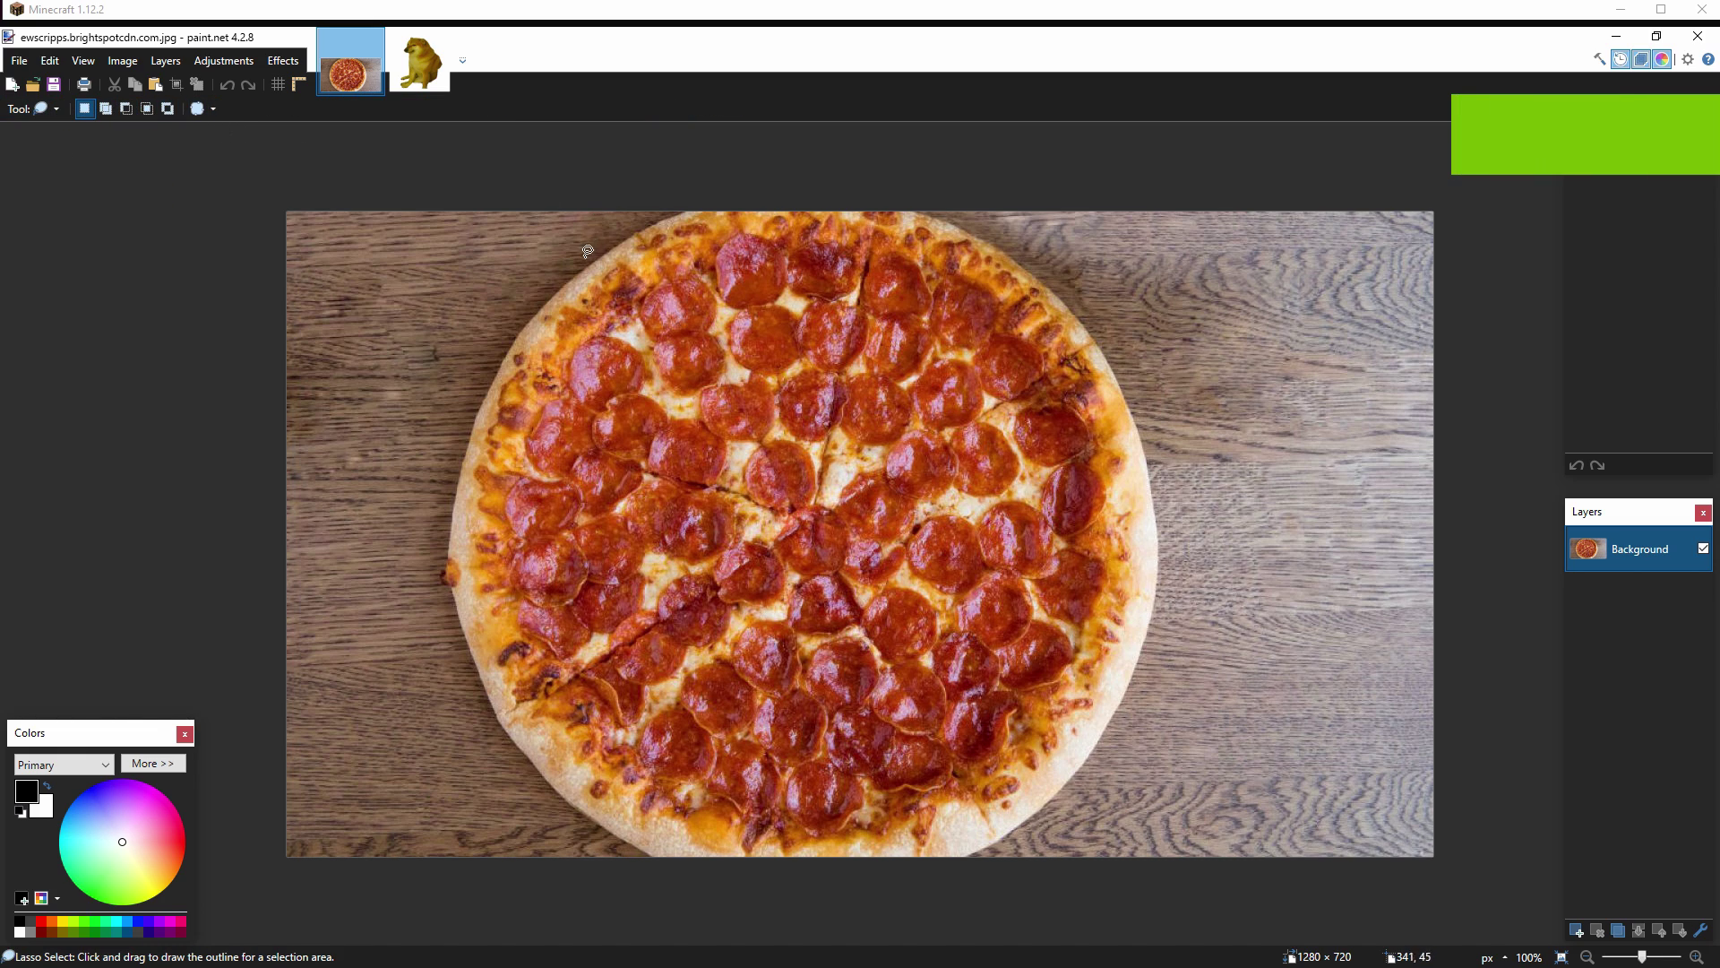
{"action": "left_click", "coordinate": [54, 108]}
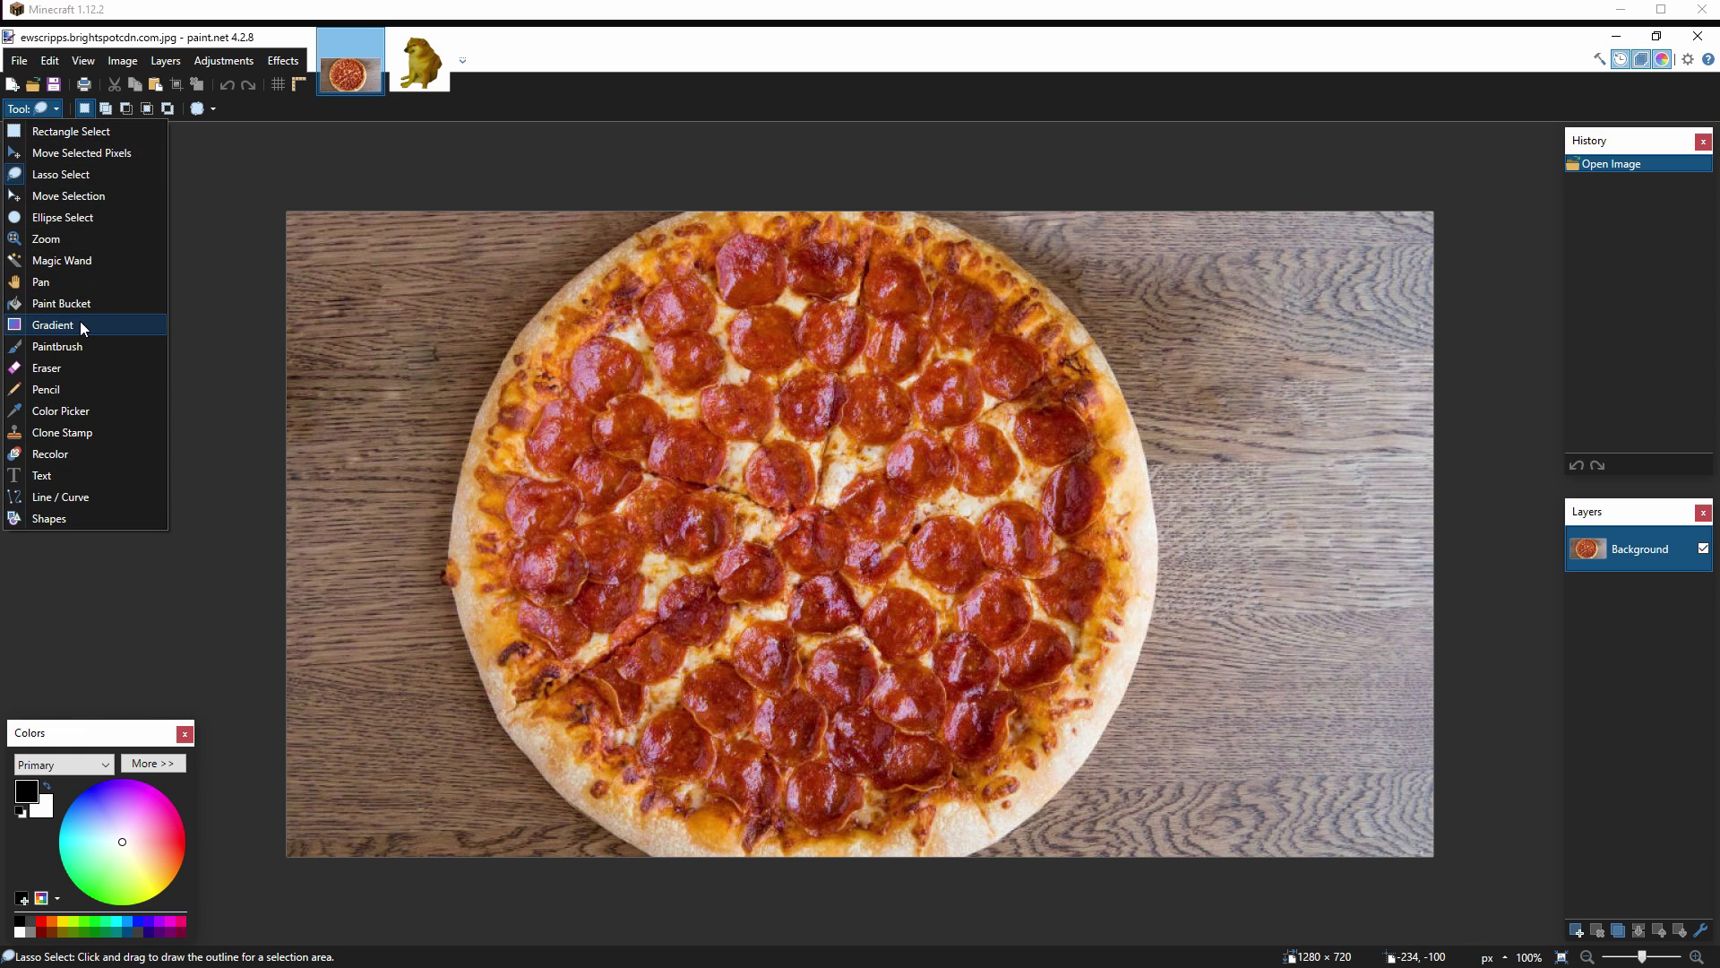
{"action": "left_click", "coordinate": [55, 367]}
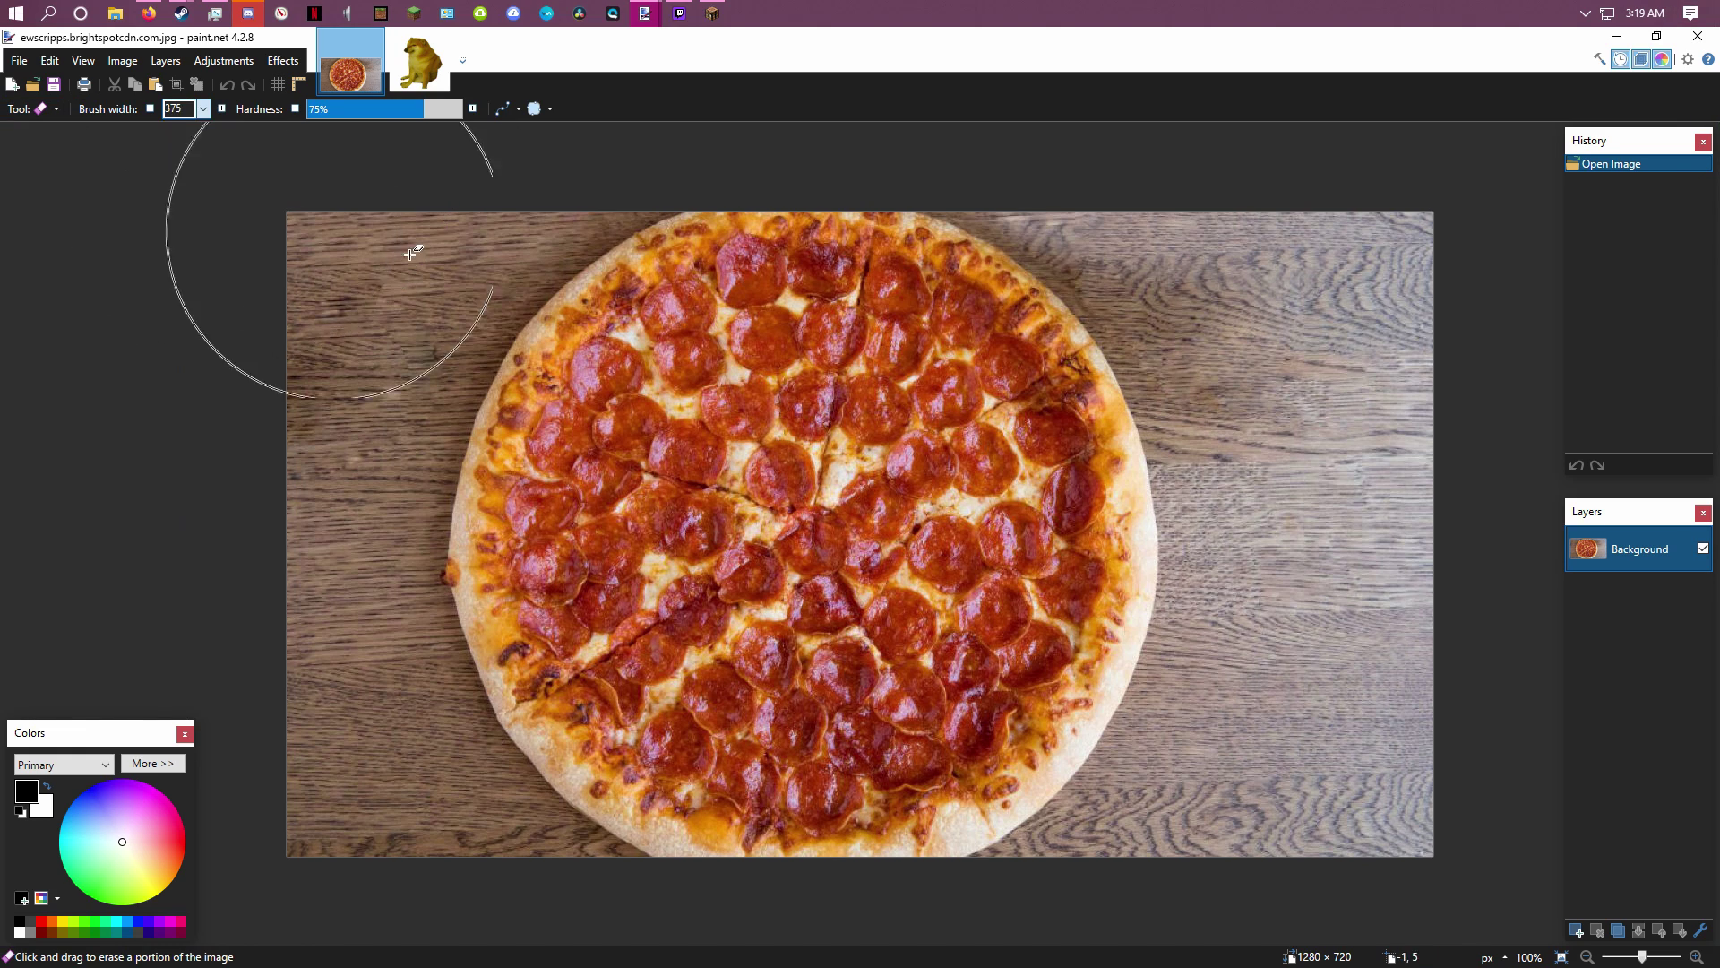
Set the eraser brush width to 650
{"action": "left_click", "coordinate": [203, 108]}
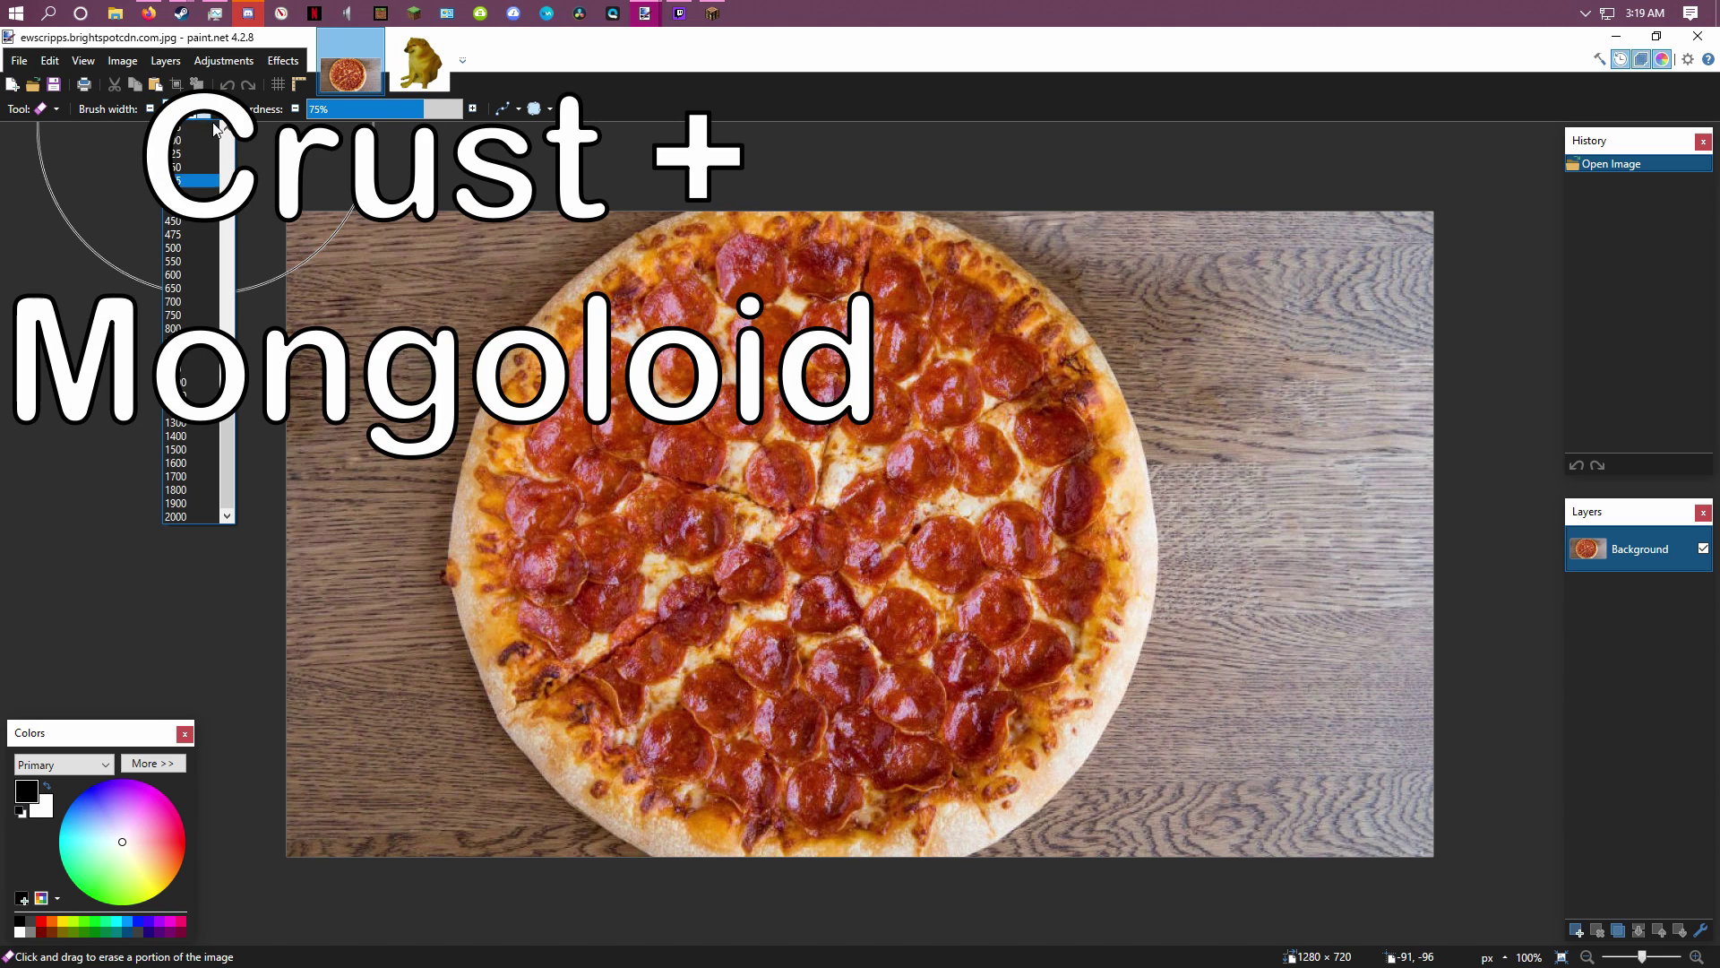
{"action": "left_click", "coordinate": [193, 276]}
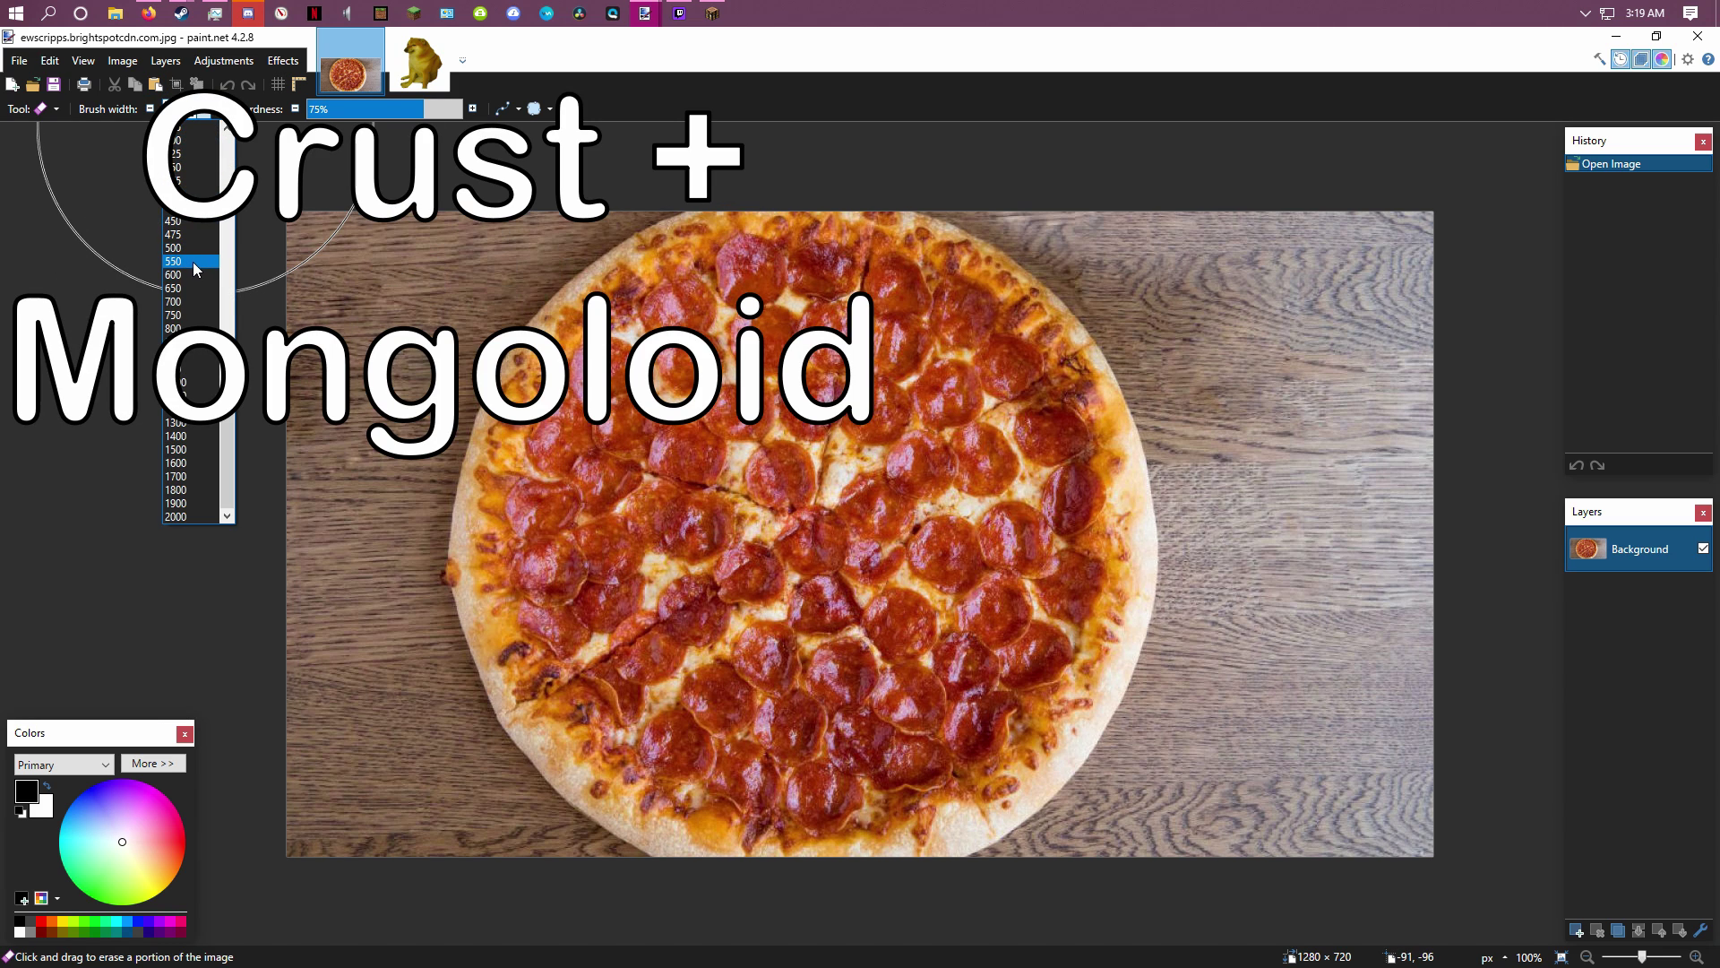
{"action": "left_click", "coordinate": [203, 108]}
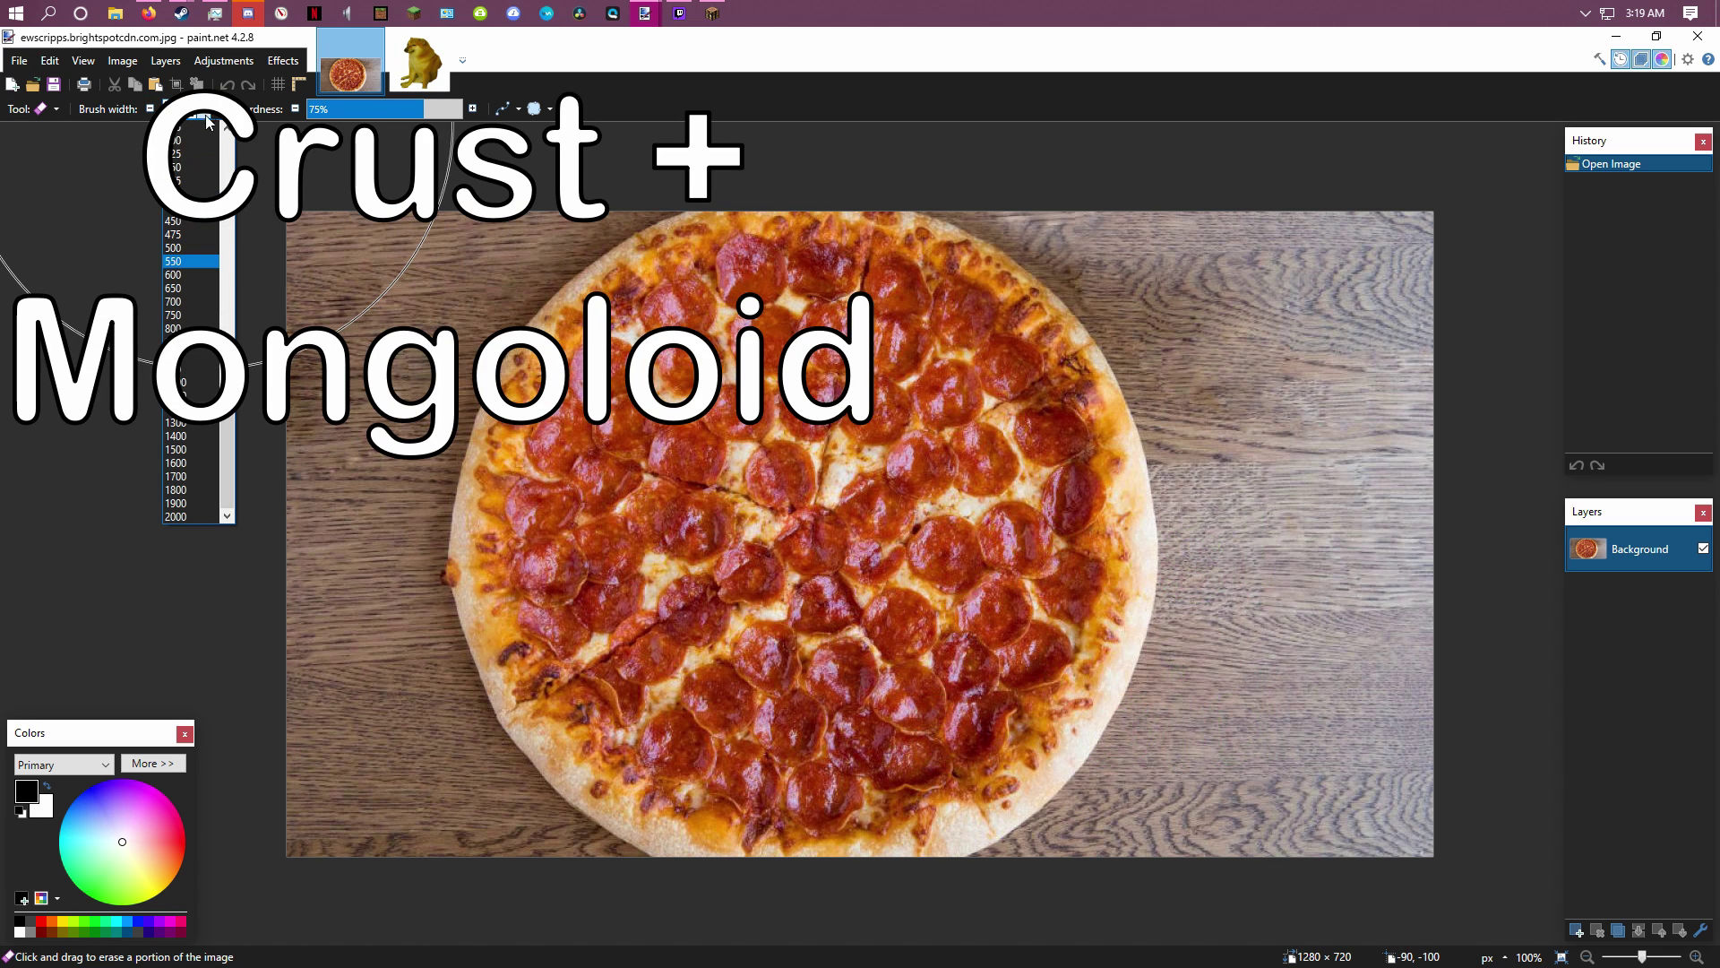
{"action": "left_click", "coordinate": [185, 285]}
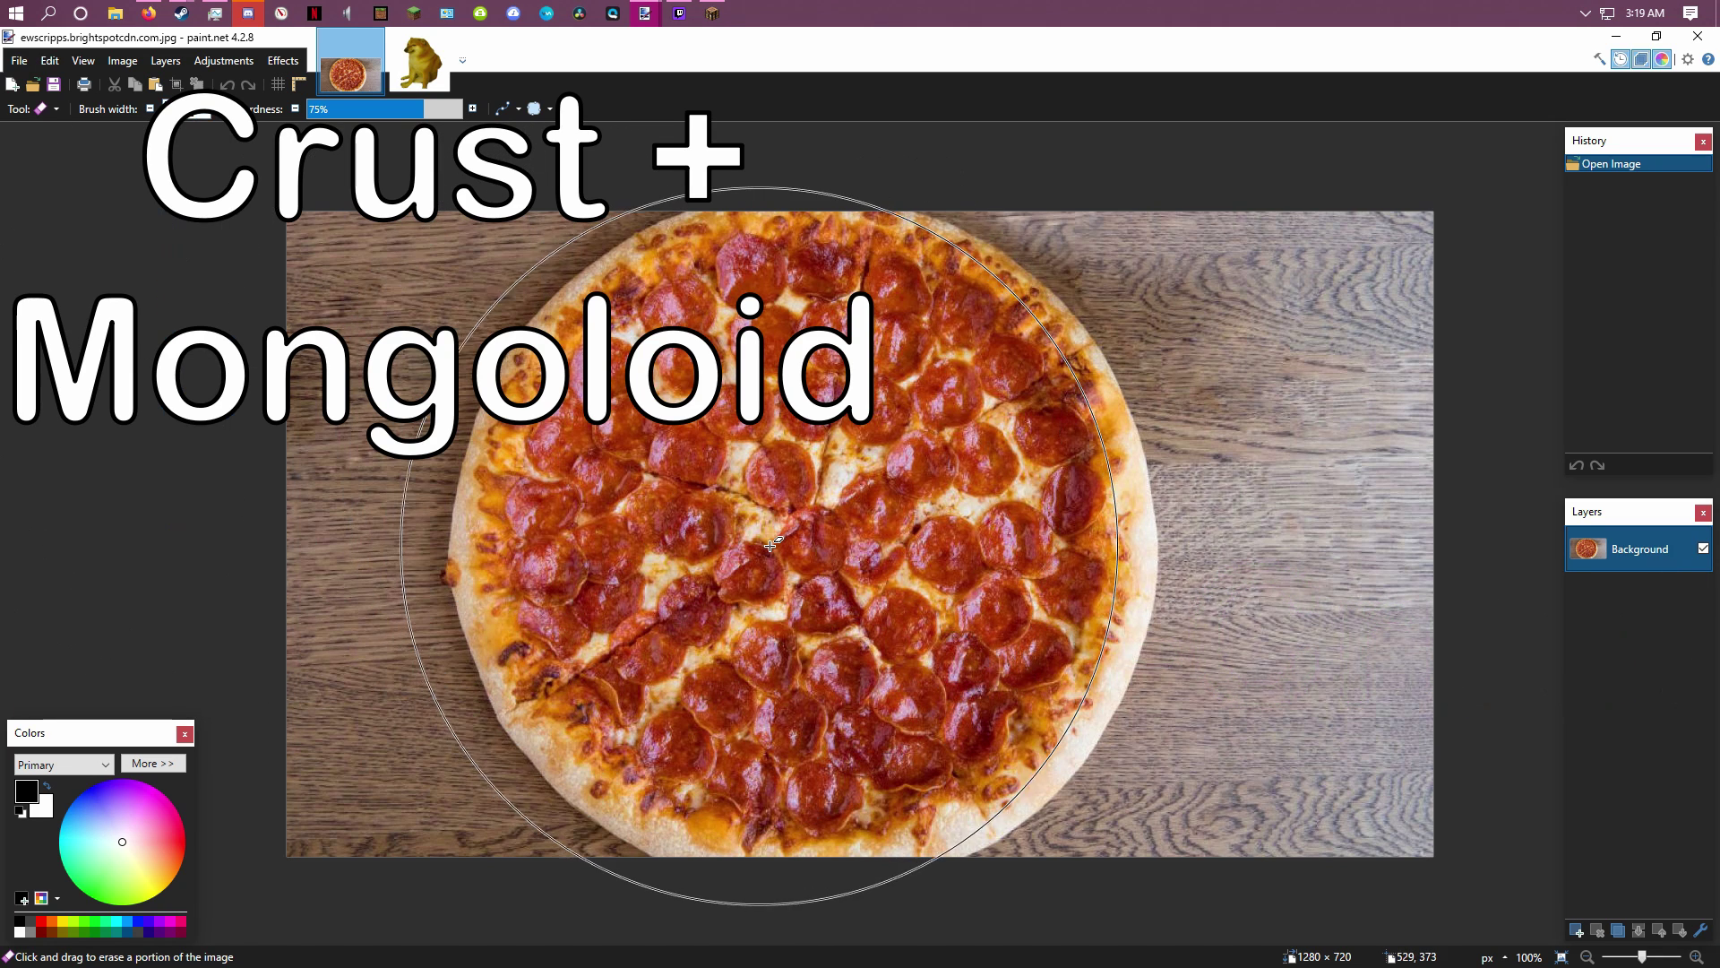
{"action": "left_click", "coordinate": [203, 109]}
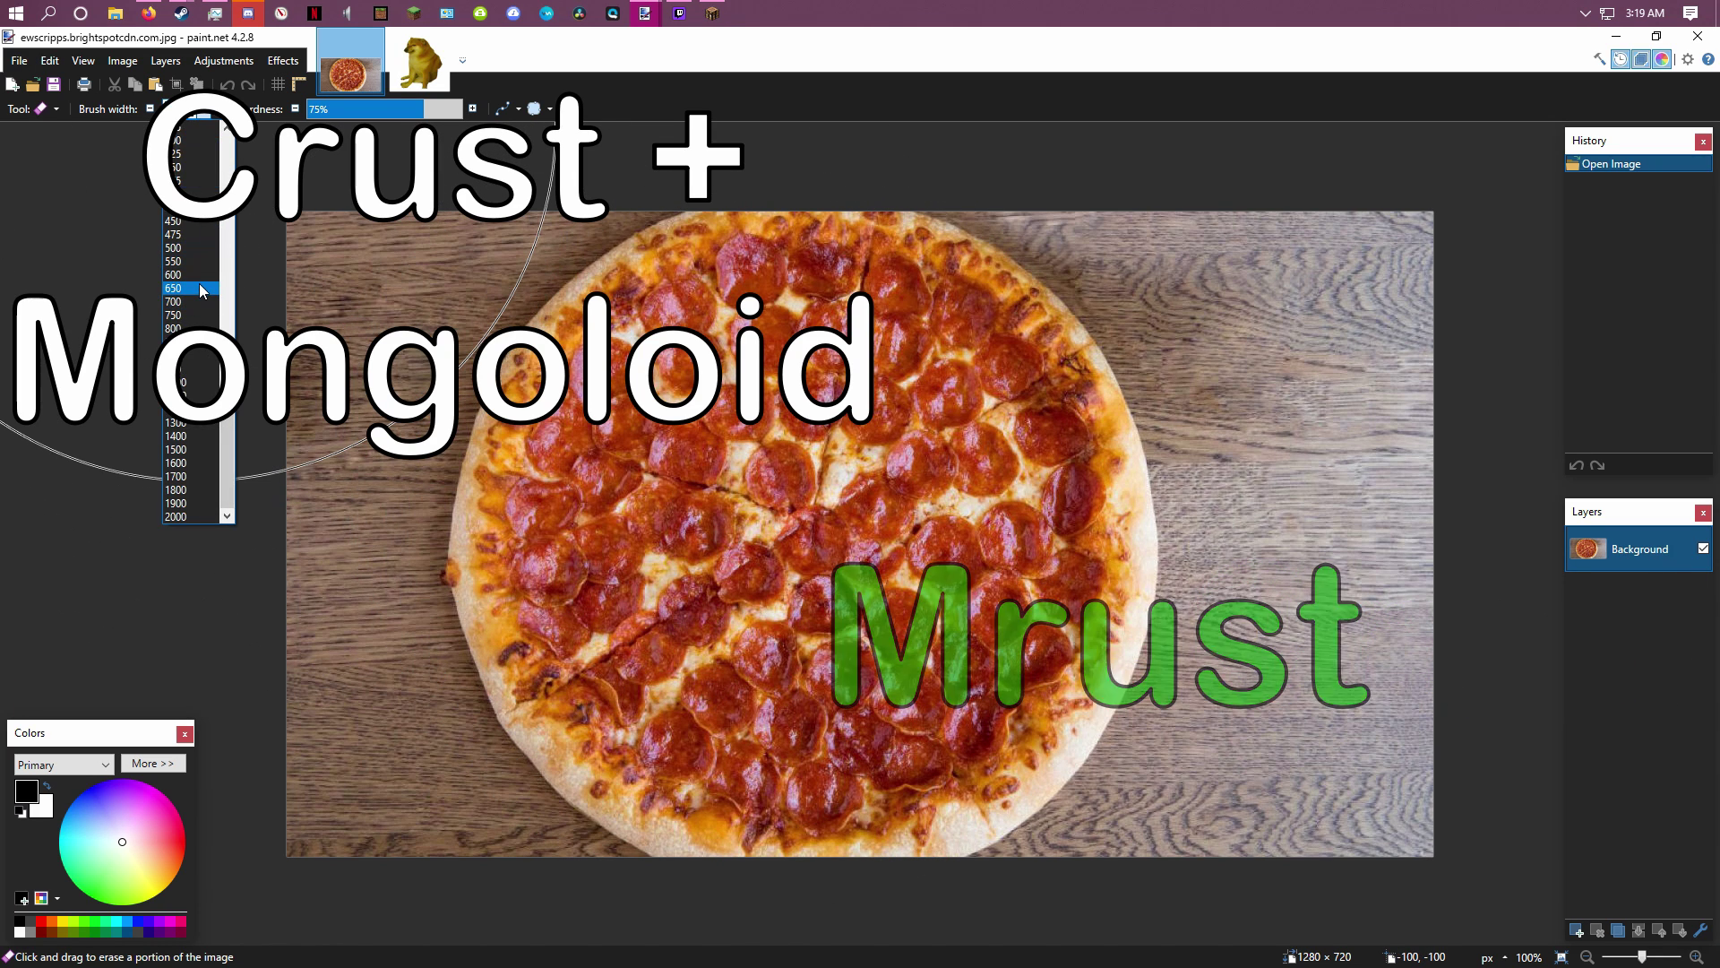
{"action": "left_click", "coordinate": [200, 289]}
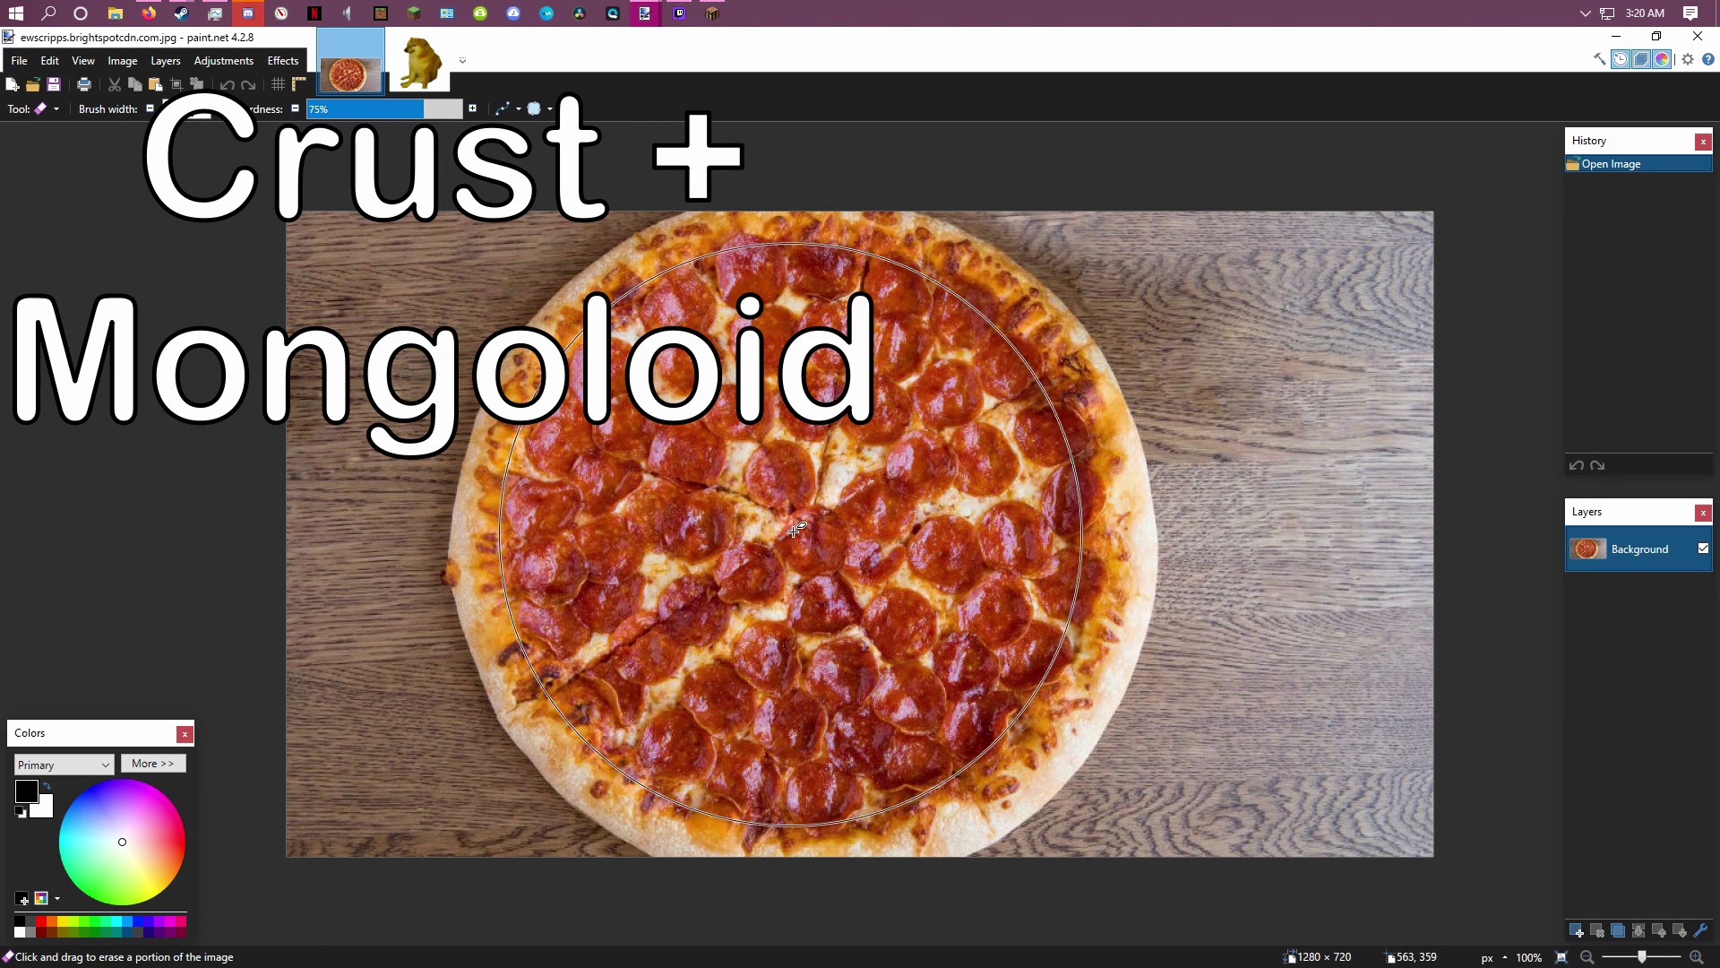
Erase the pizza's pepperoni centre to transparency, leaving only the crust ring
{"action": "left_click", "coordinate": [814, 503]}
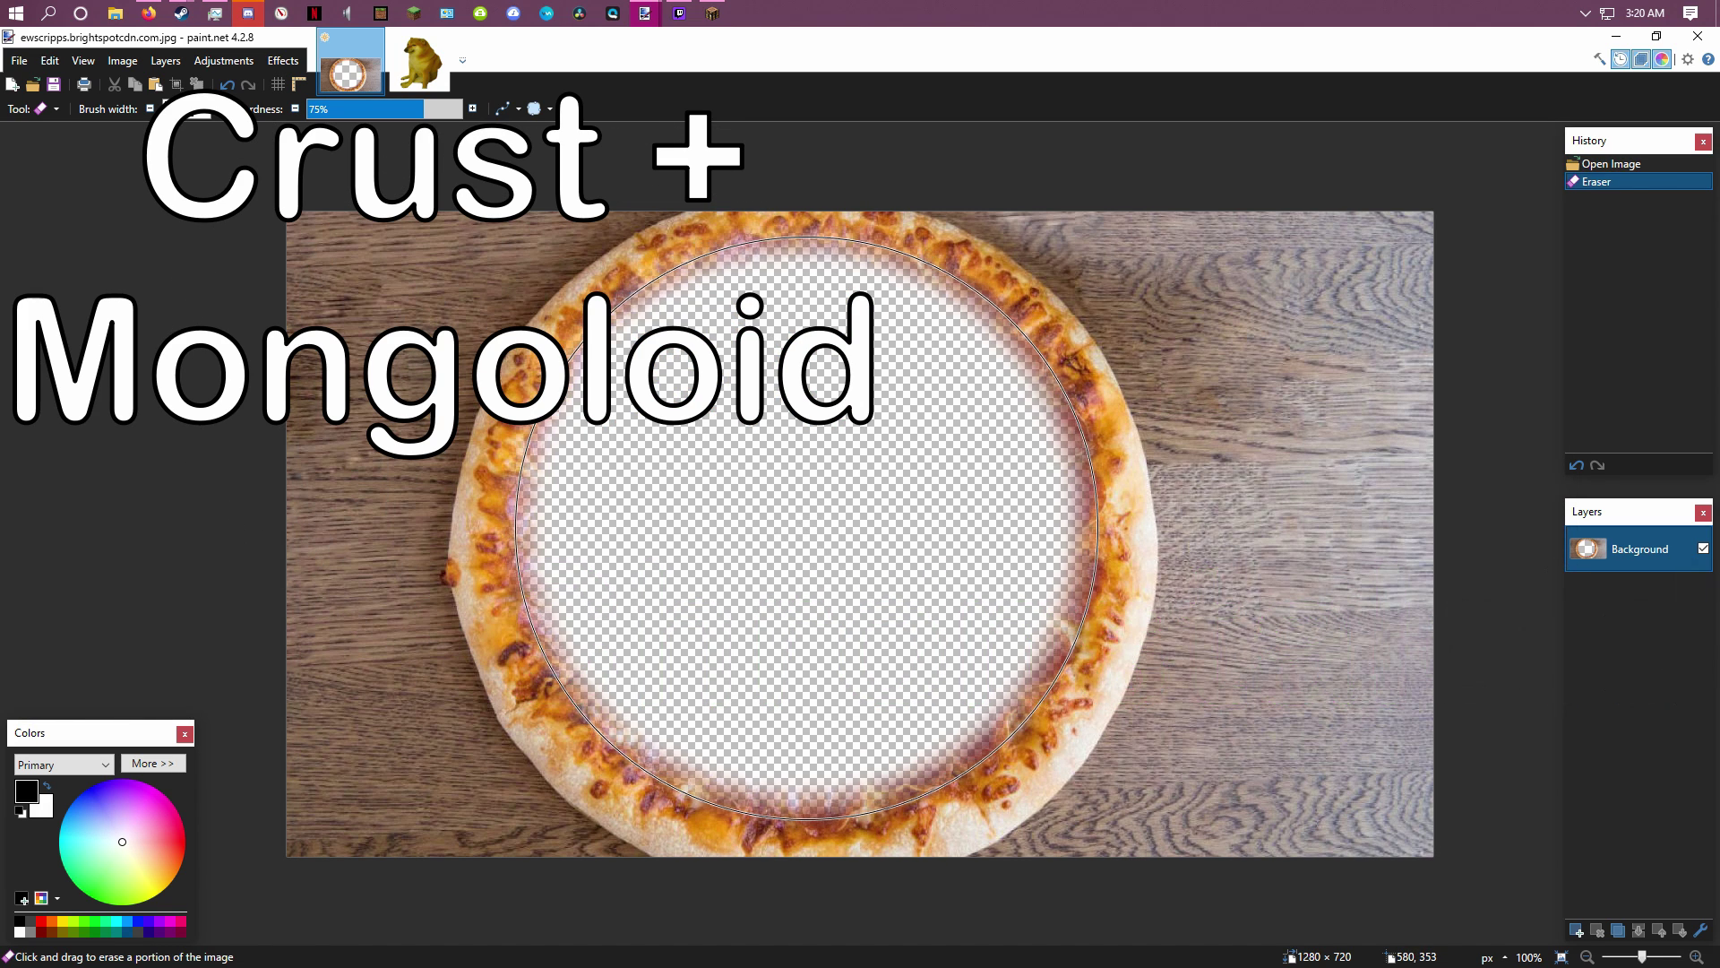
{"action": "left_click", "coordinate": [795, 526]}
{"action": "left_click", "coordinate": [784, 525]}
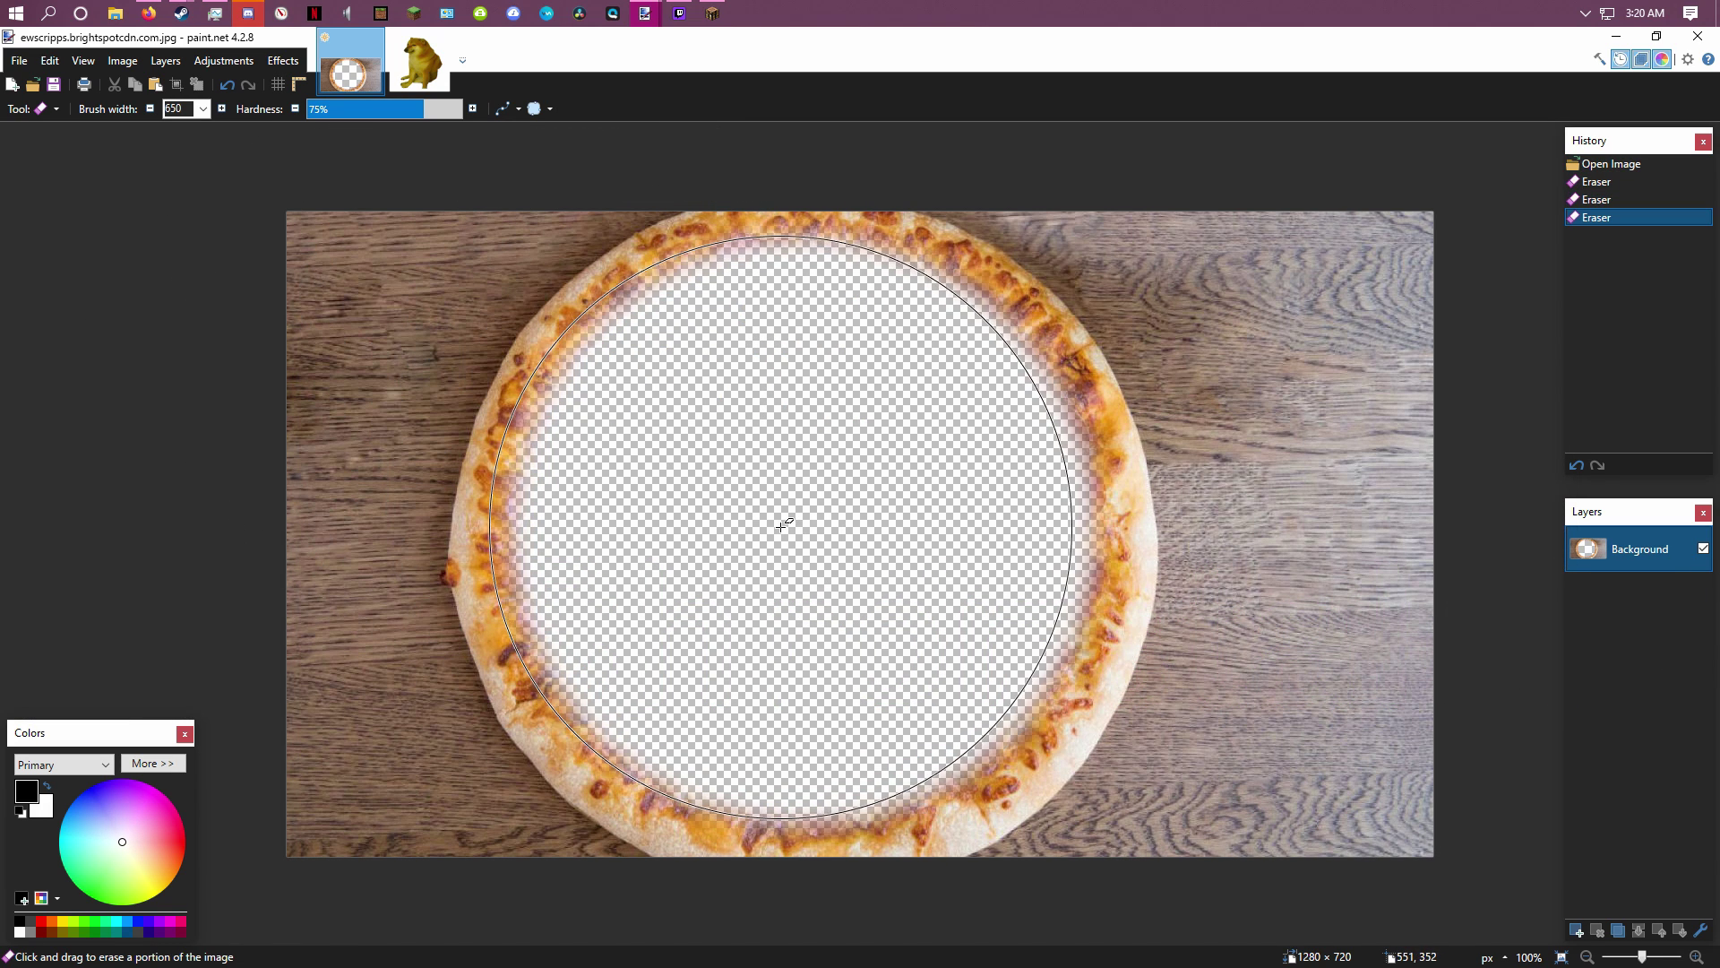
{"action": "left_click", "coordinate": [823, 533]}
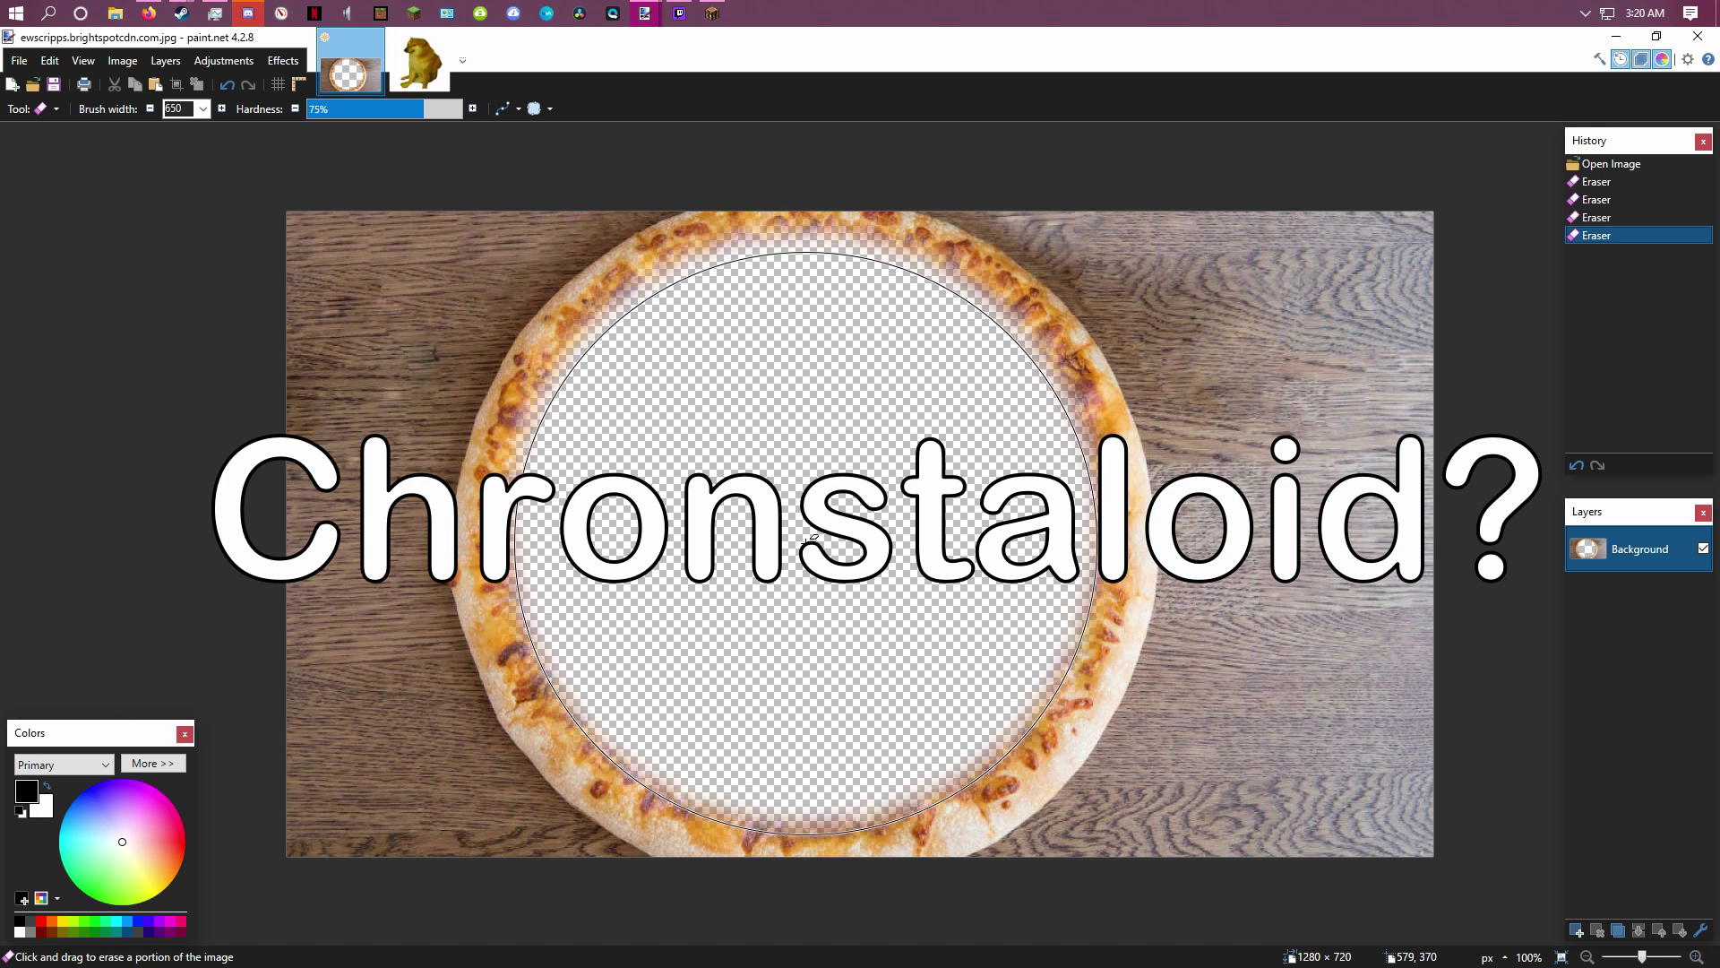
{"action": "left_click_drag", "start_coordinate": [810, 538], "coordinate": [791, 527]}
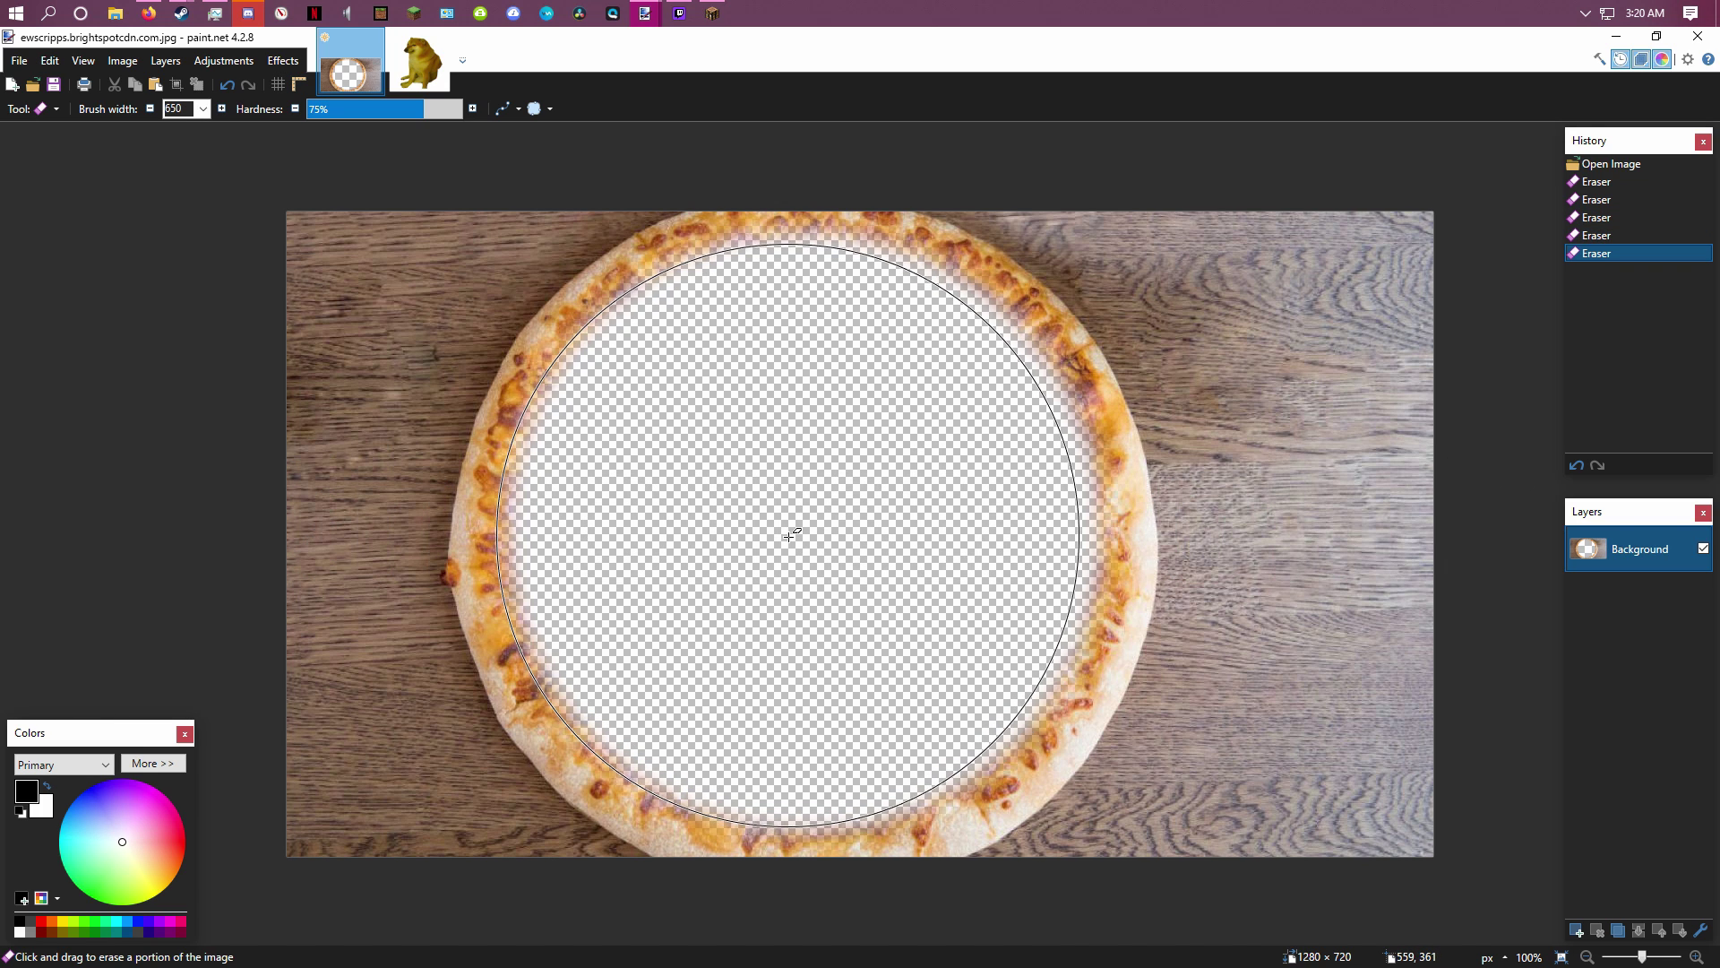
{"action": "left_click", "coordinate": [793, 534]}
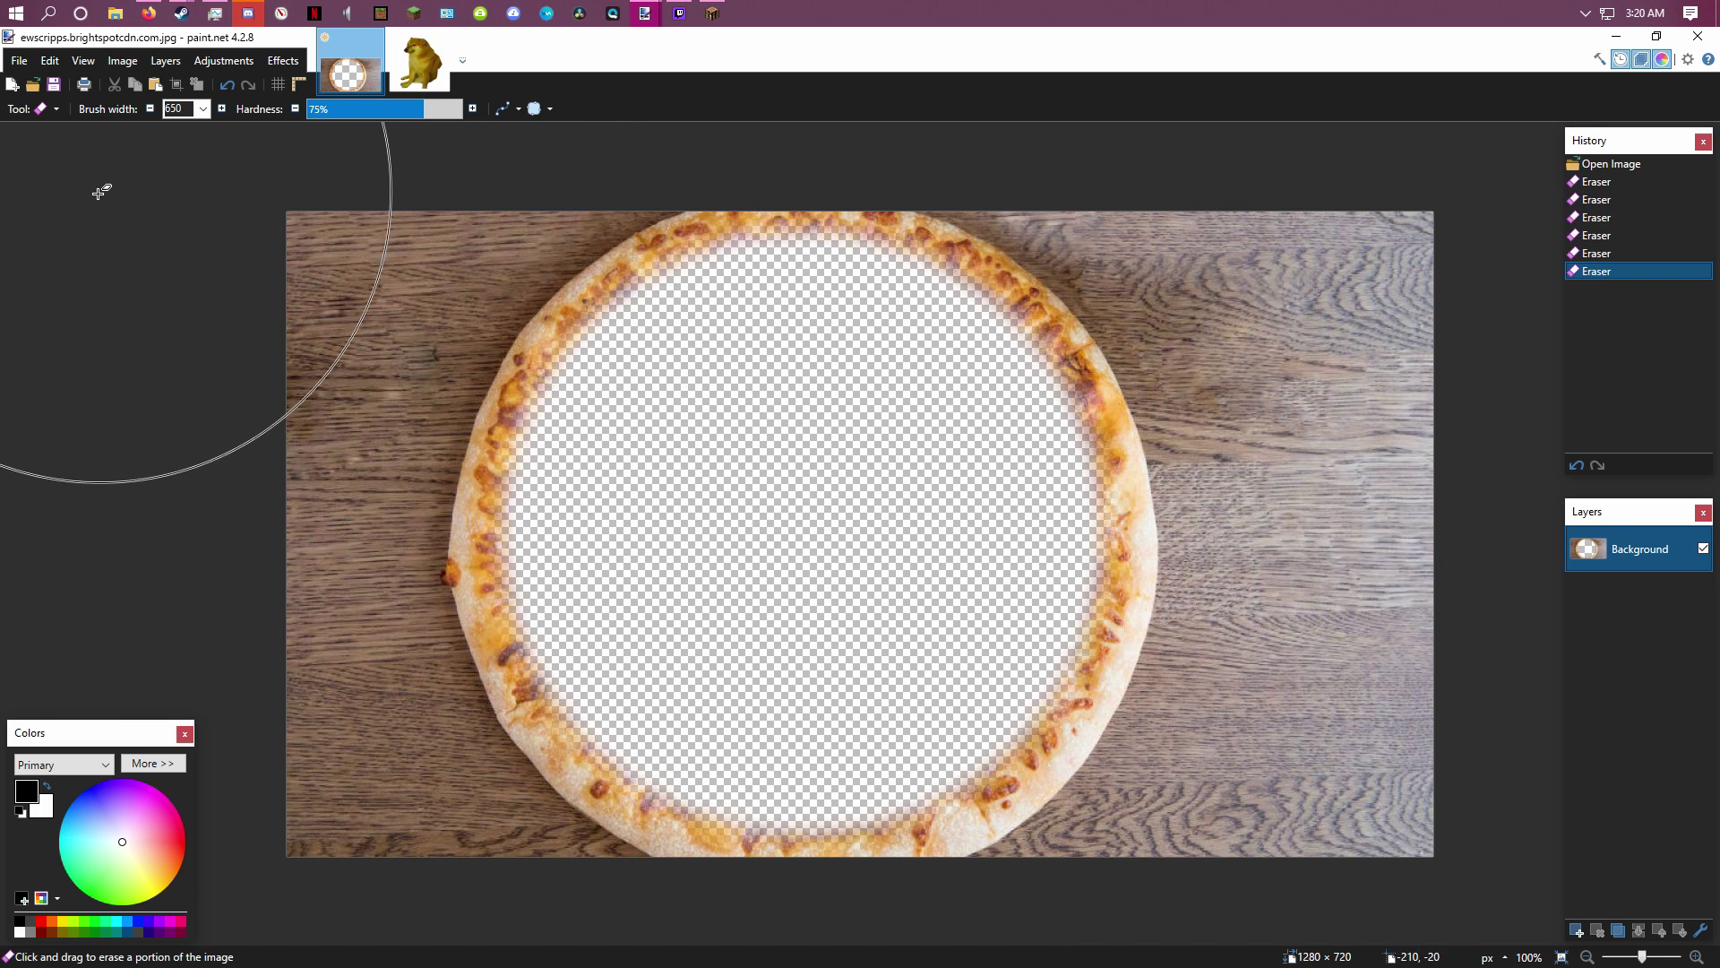